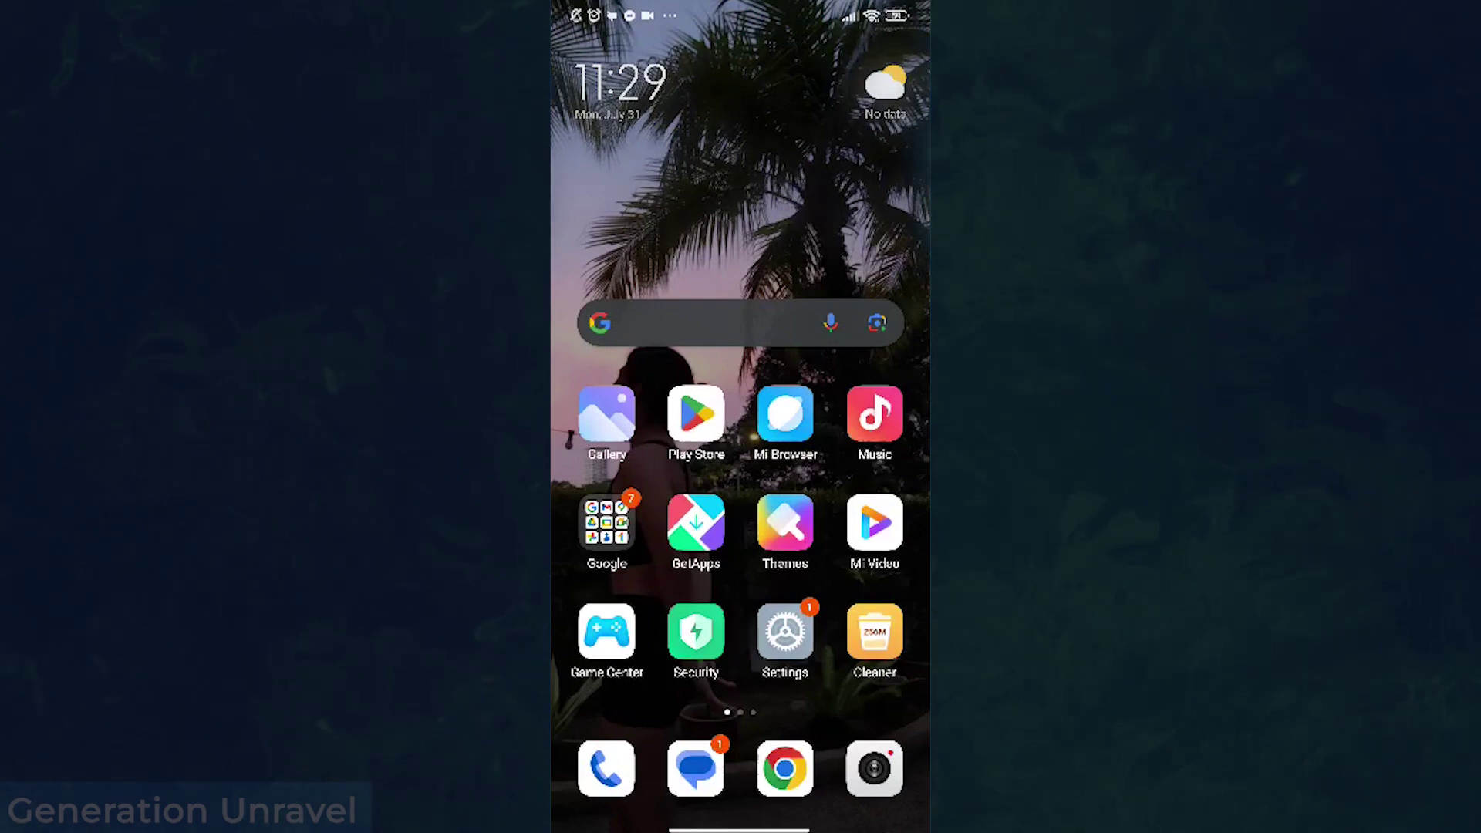
{"action": "scroll", "coordinate": [740, 463], "scroll_direction": "right", "scroll_amount": 1}
{"action": "scroll", "coordinate": [741, 463], "scroll_direction": "right", "scroll_amount": 1}
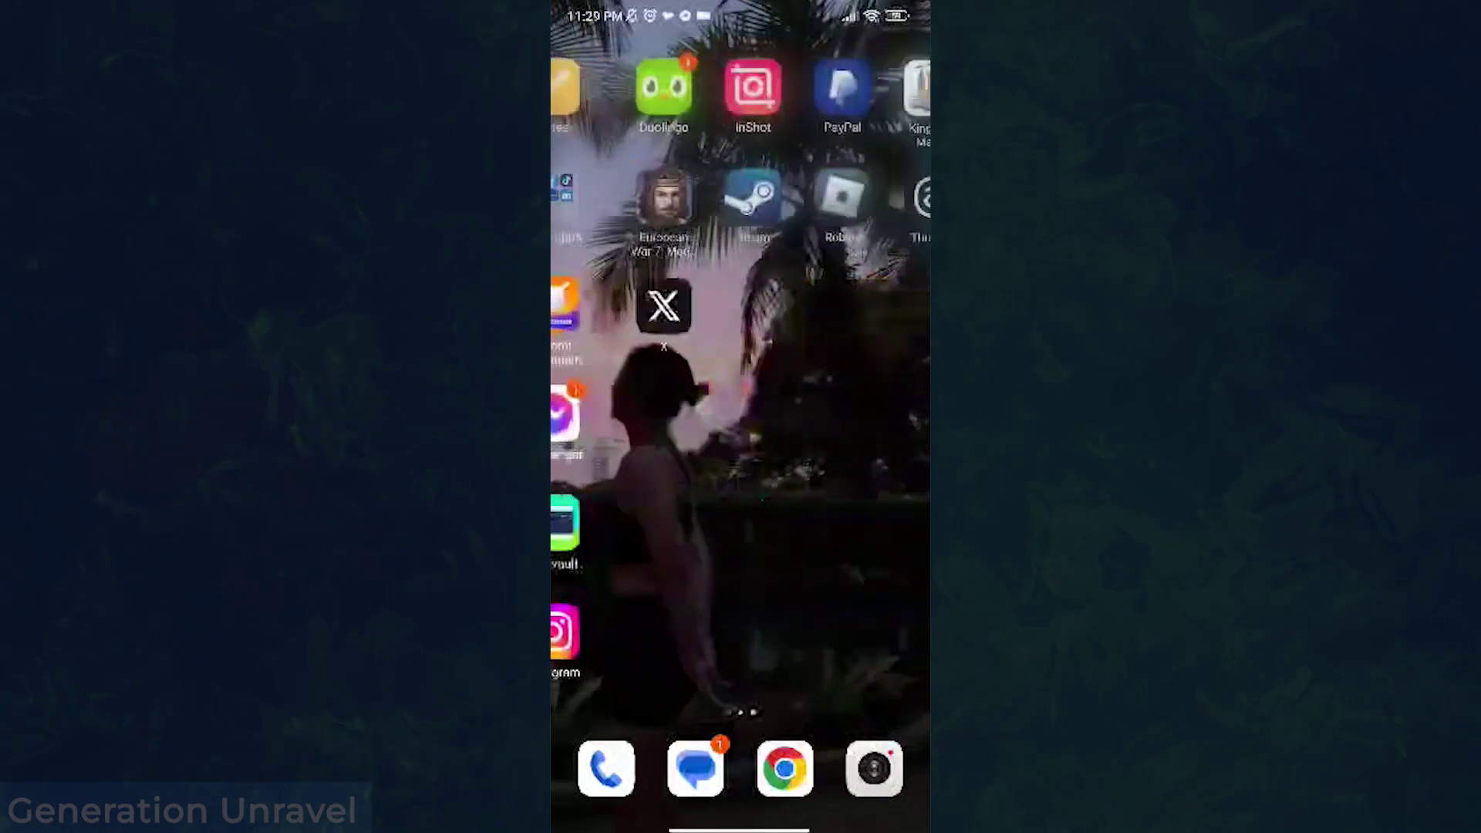
Launch the Steam app from the third home screen page
{"action": "left_click", "coordinate": [695, 199]}
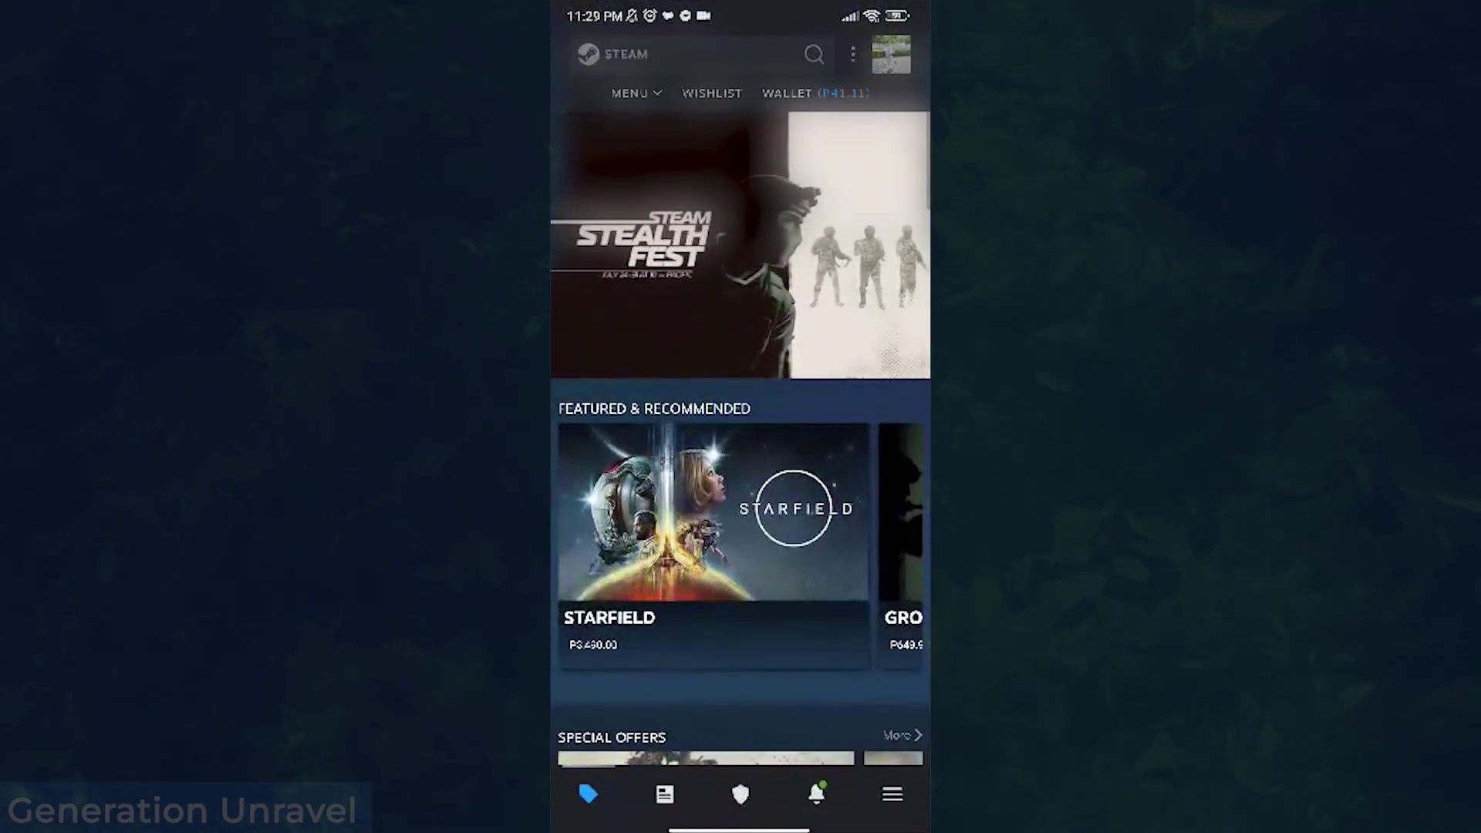
From the Steam Guard tab, add the authenticator, retrying after the error, to get an SMS code
{"action": "left_click", "coordinate": [743, 794]}
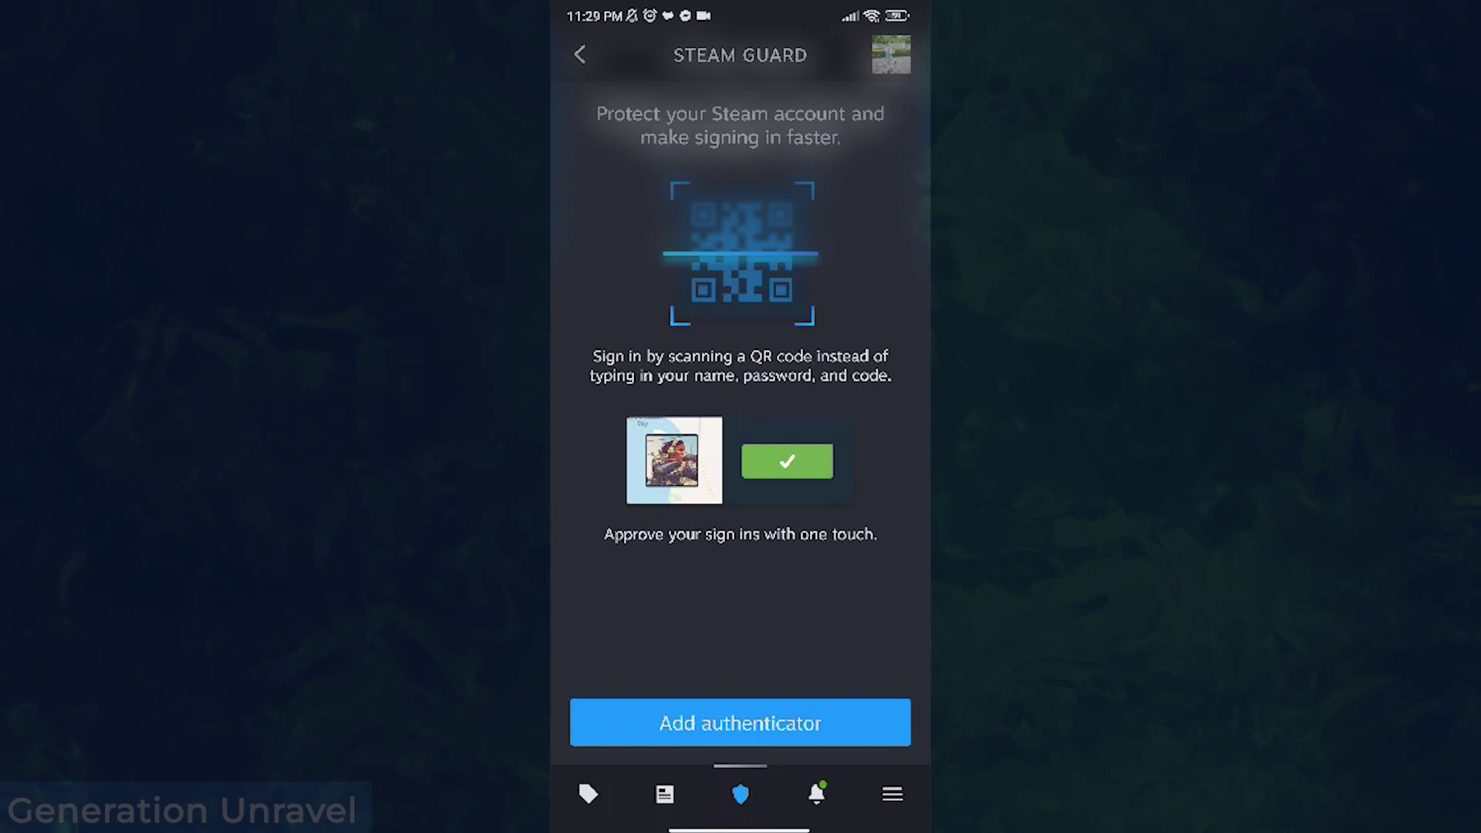
{"action": "left_click", "coordinate": [689, 734]}
{"action": "left_click", "coordinate": [740, 723]}
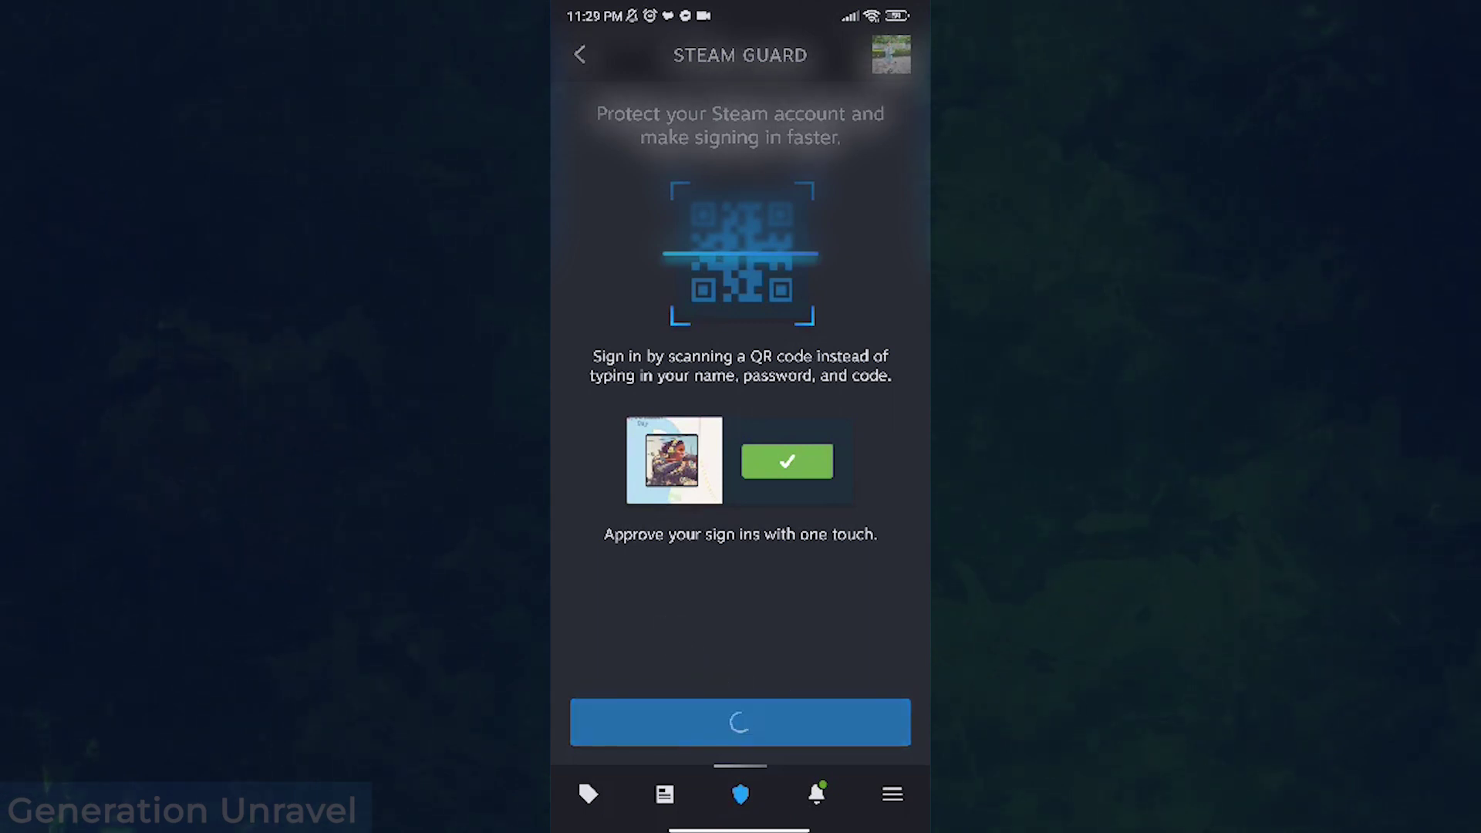
{"action": "left_click", "coordinate": [794, 249]}
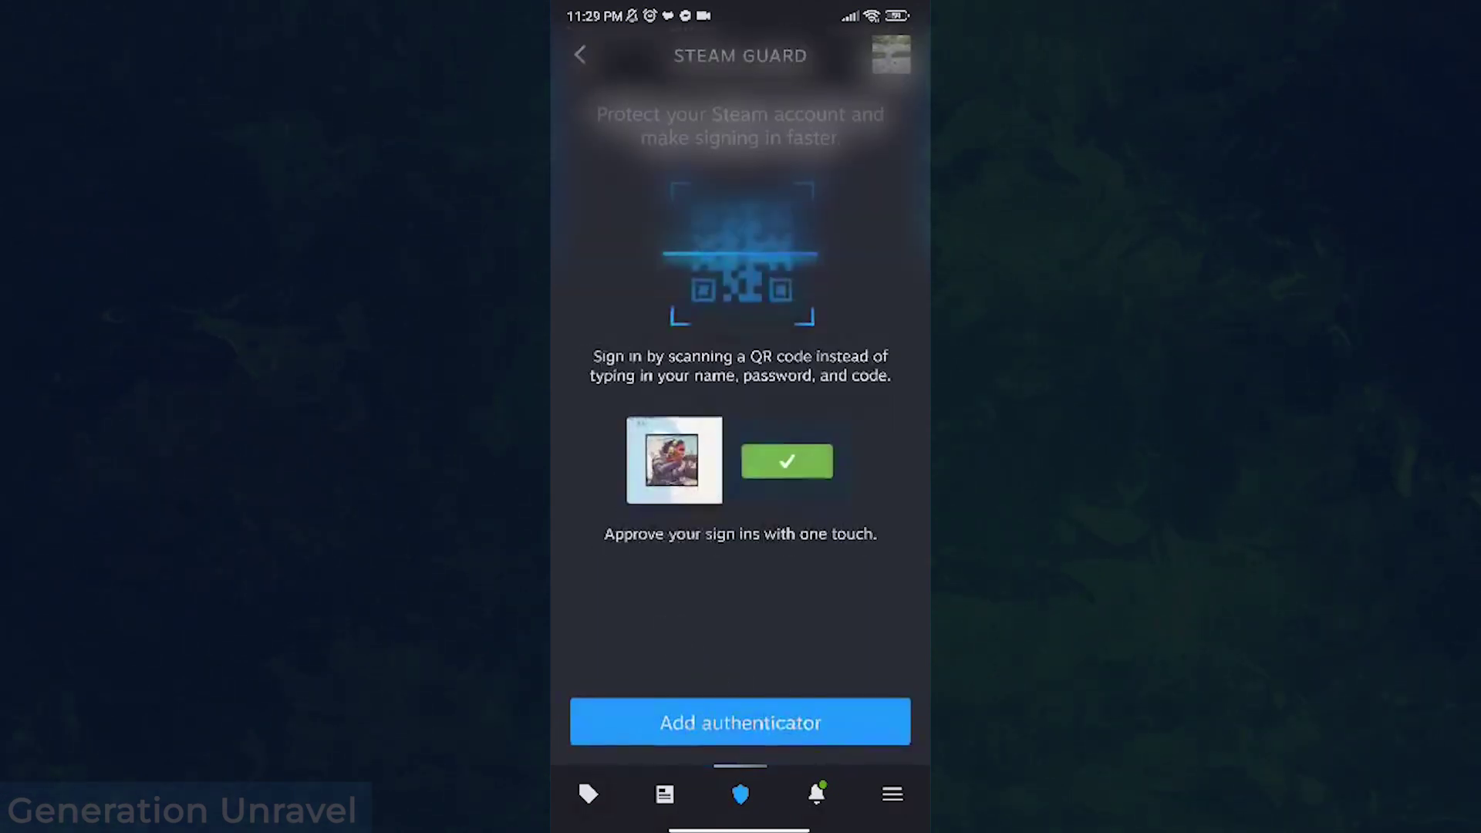
{"action": "left_click", "coordinate": [740, 724]}
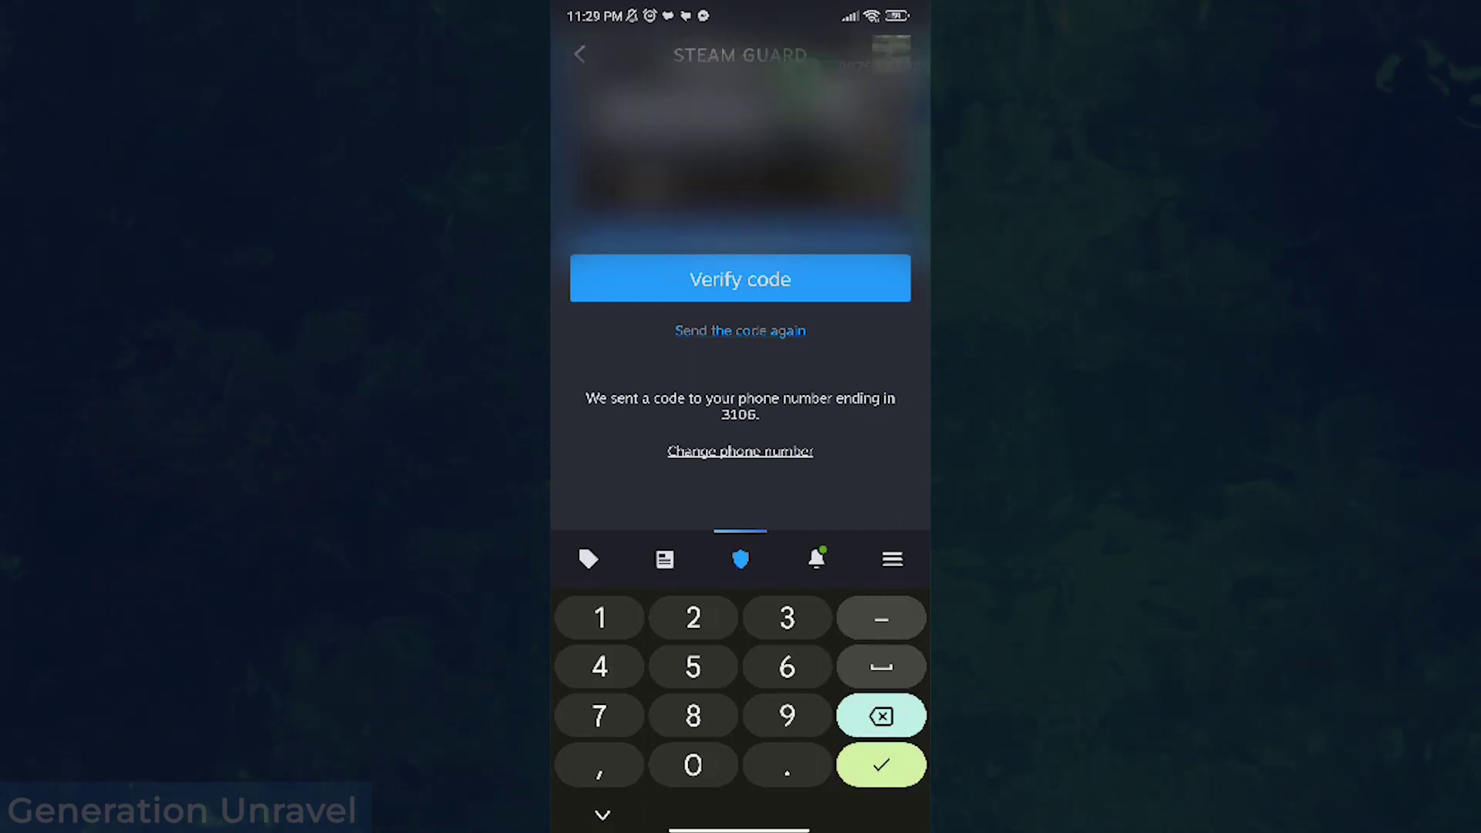
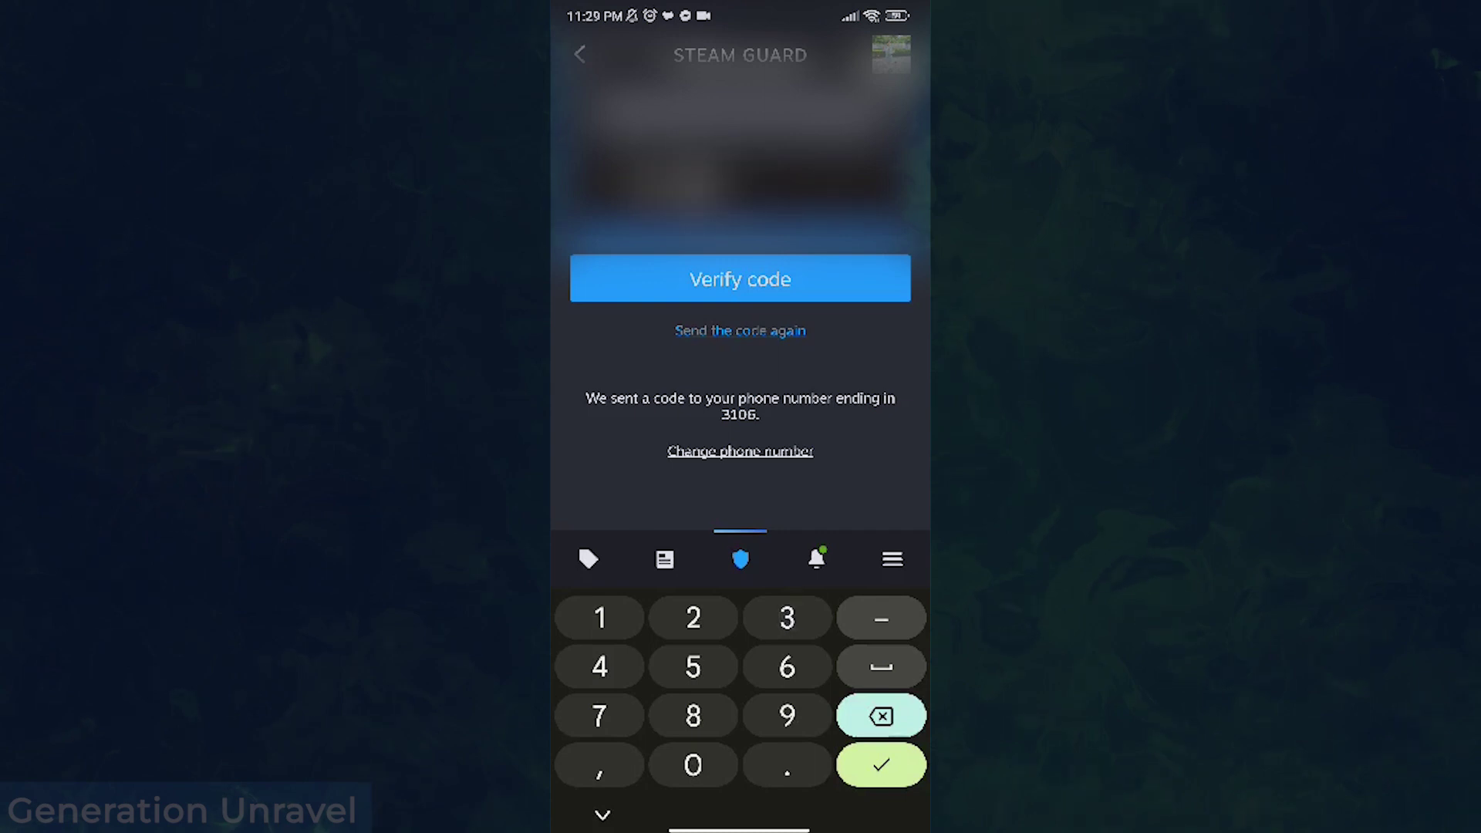
Submit the texted SMS verification code with Verify code
{"action": "left_click", "coordinate": [741, 297]}
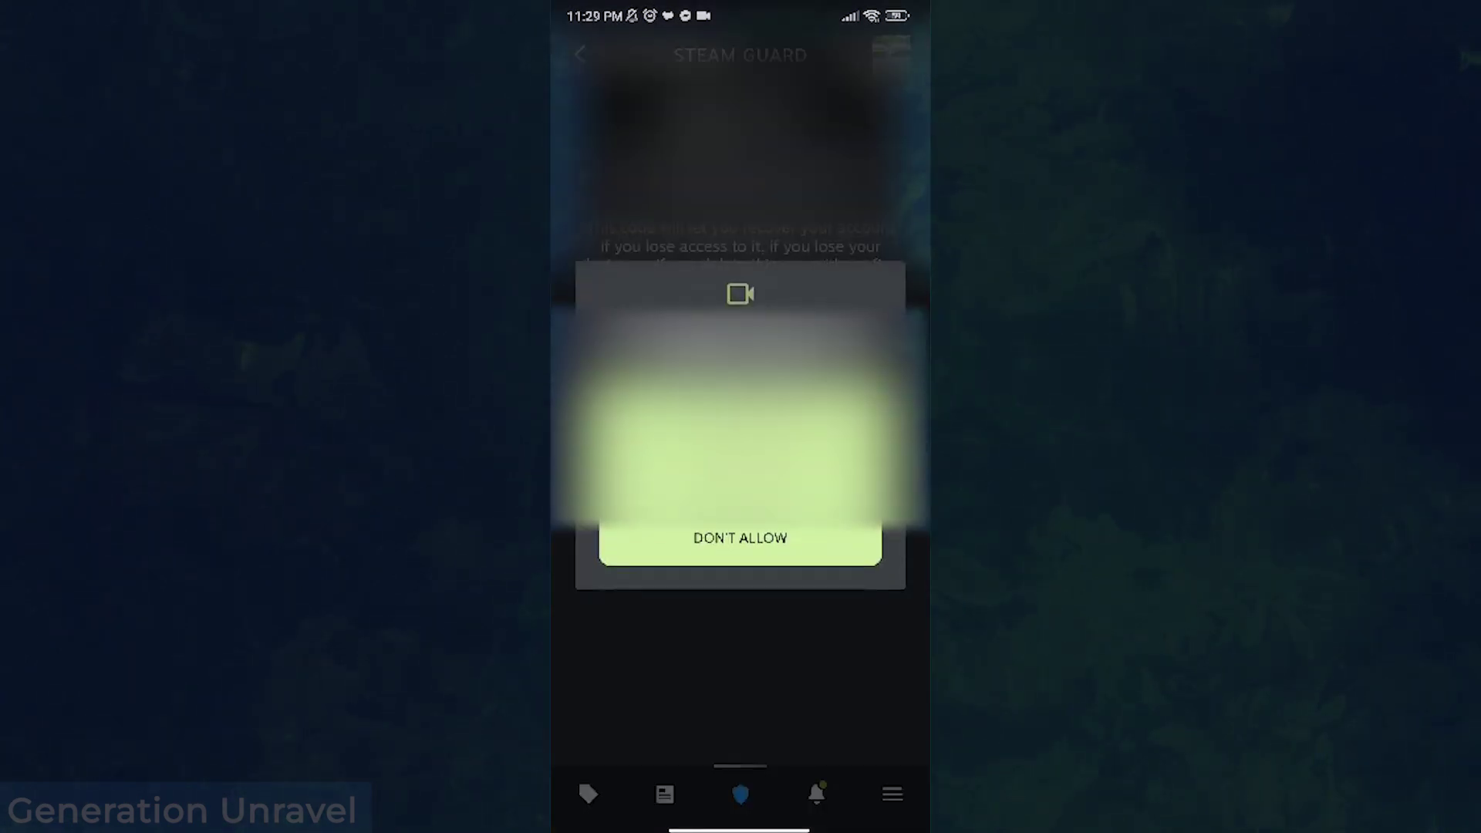
Deny camera access, then switch between the Store and Steam Guard tabs, ending on Steam Guard
{"action": "left_click", "coordinate": [741, 539]}
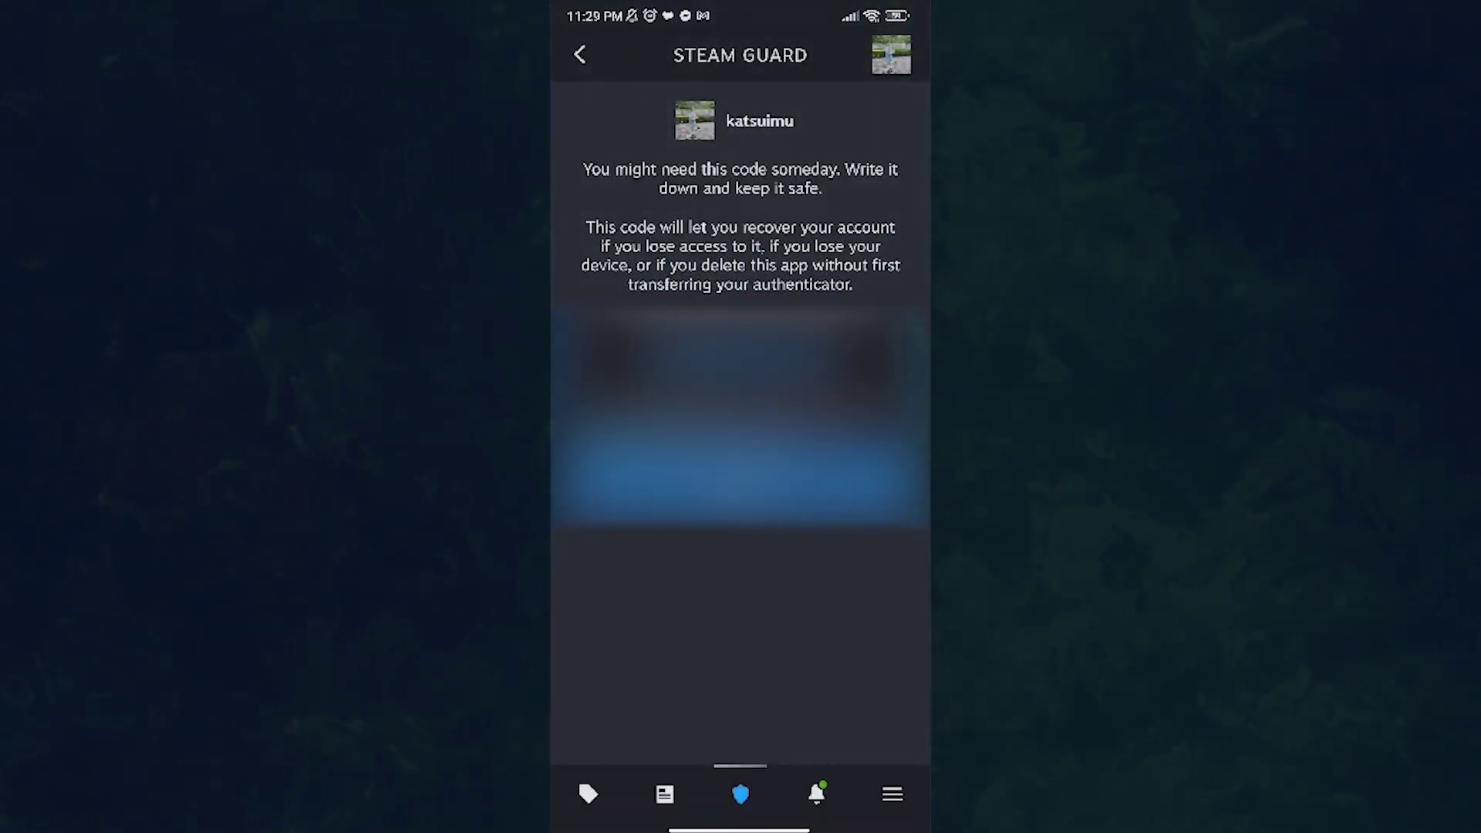
{"action": "left_click", "coordinate": [588, 795]}
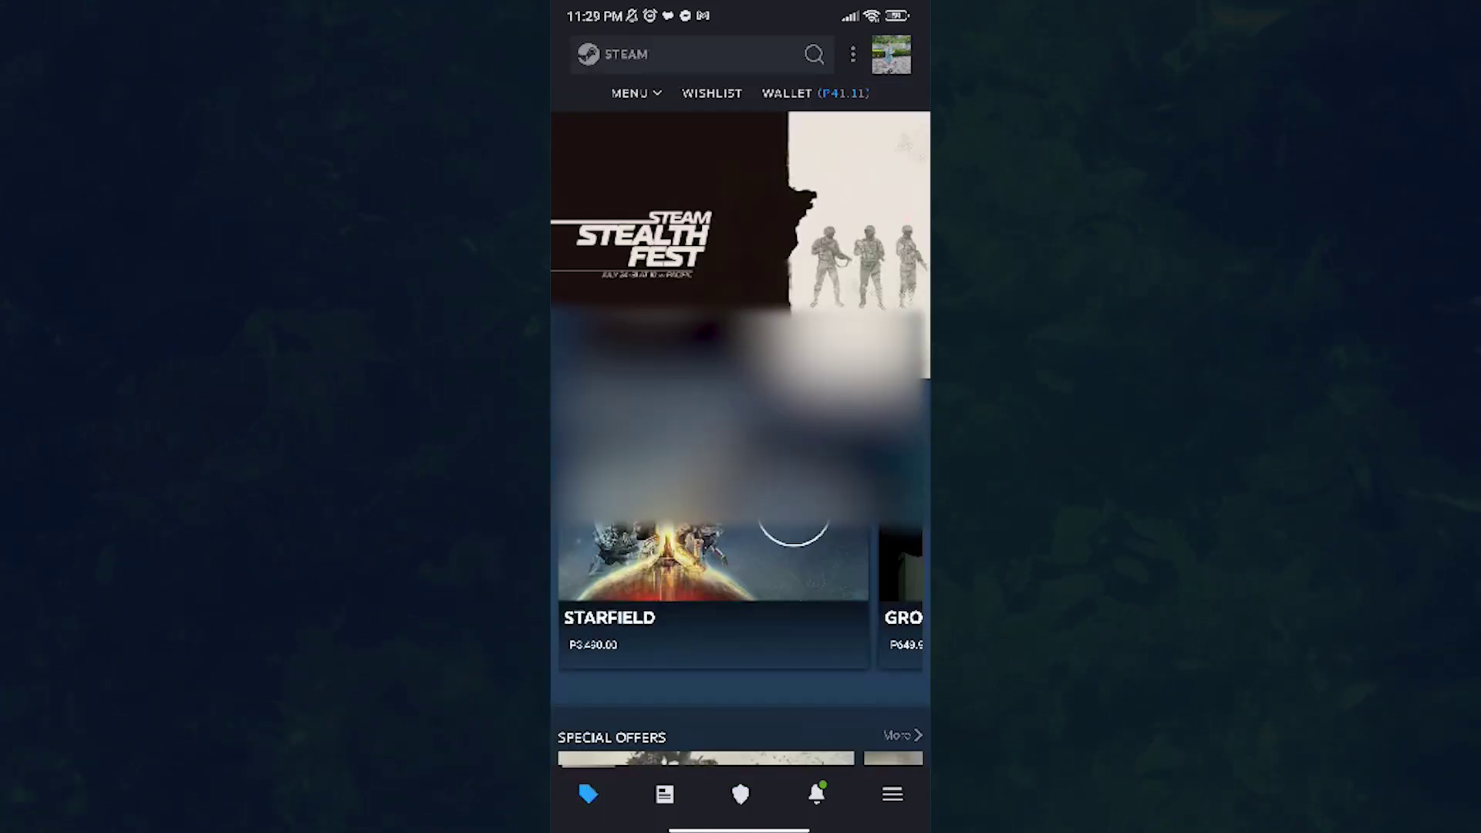
{"action": "left_click", "coordinate": [740, 794]}
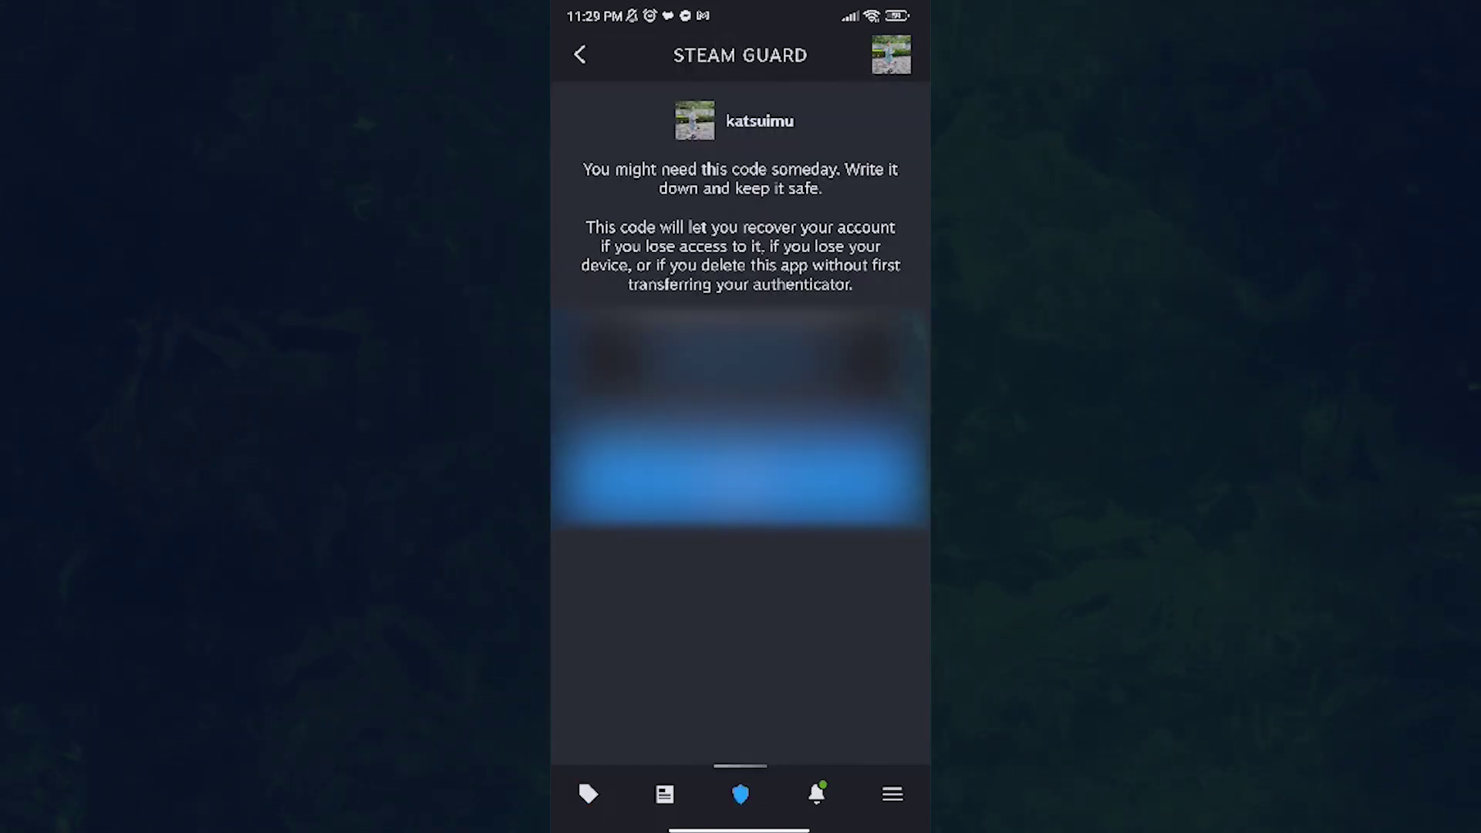
{"action": "left_click", "coordinate": [622, 794]}
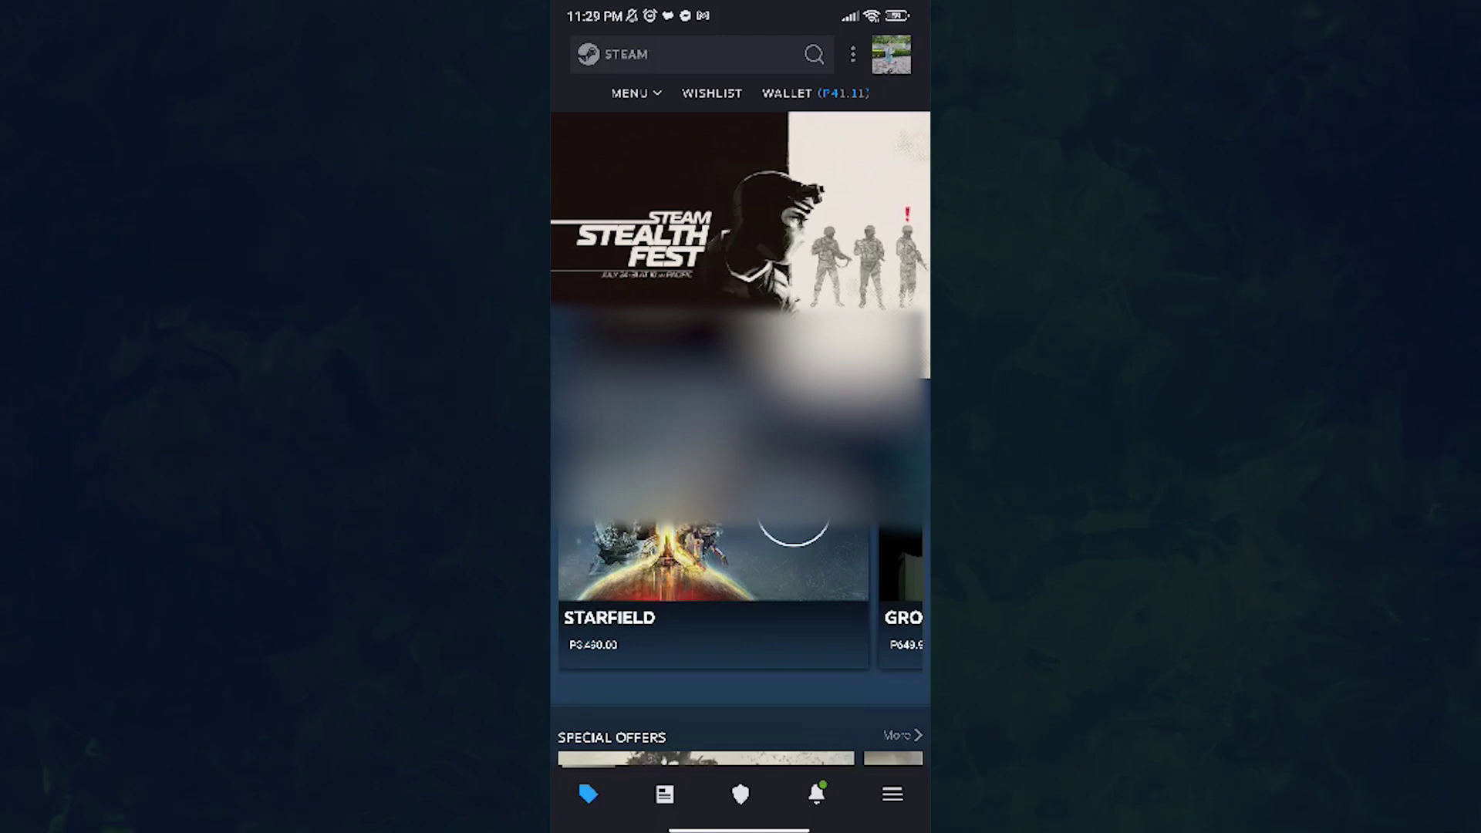
{"action": "left_click", "coordinate": [741, 794]}
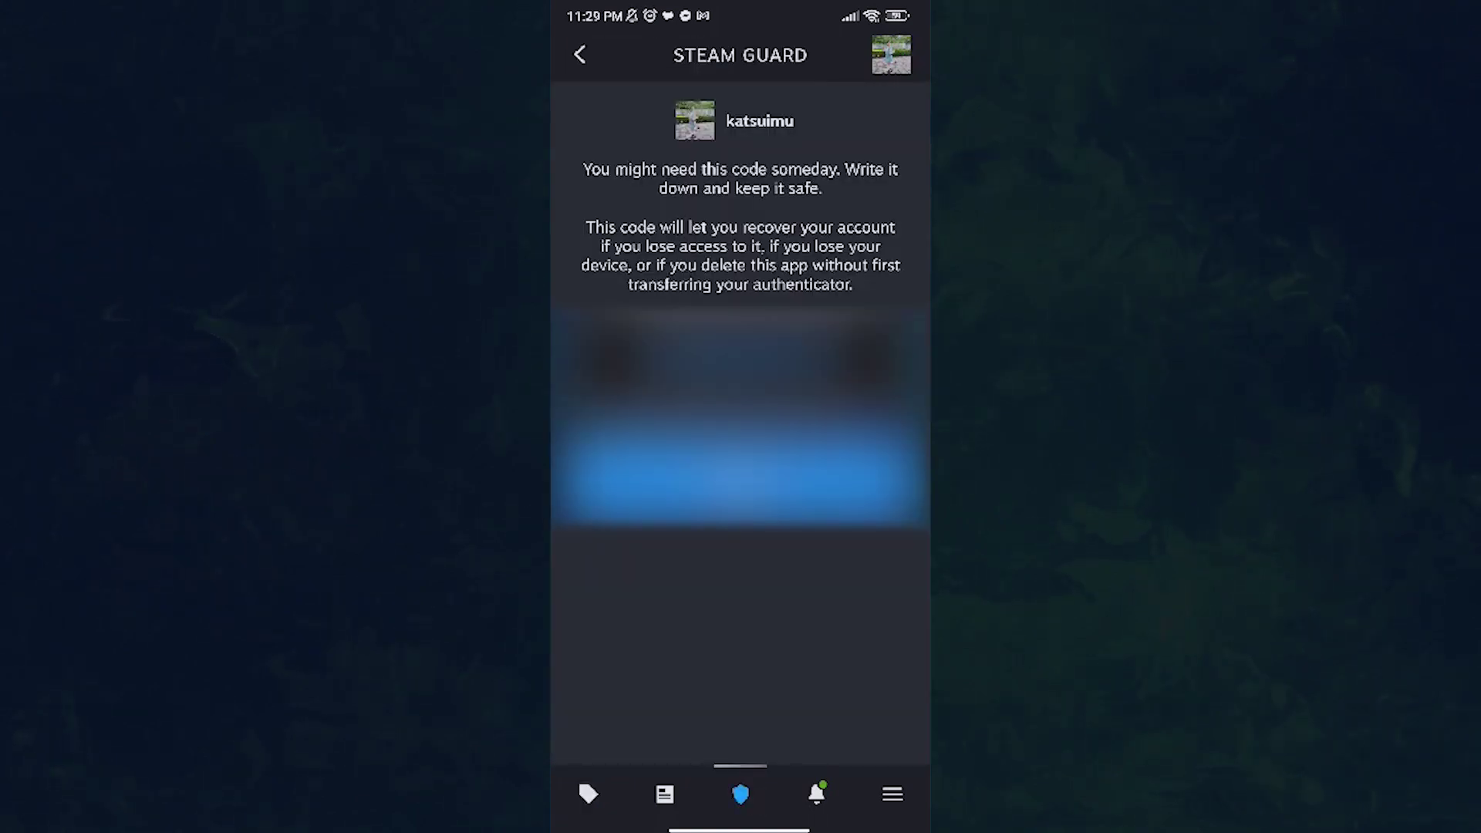
{"action": "scroll", "coordinate": [741, 417], "scroll_direction": "down", "scroll_amount": 5}
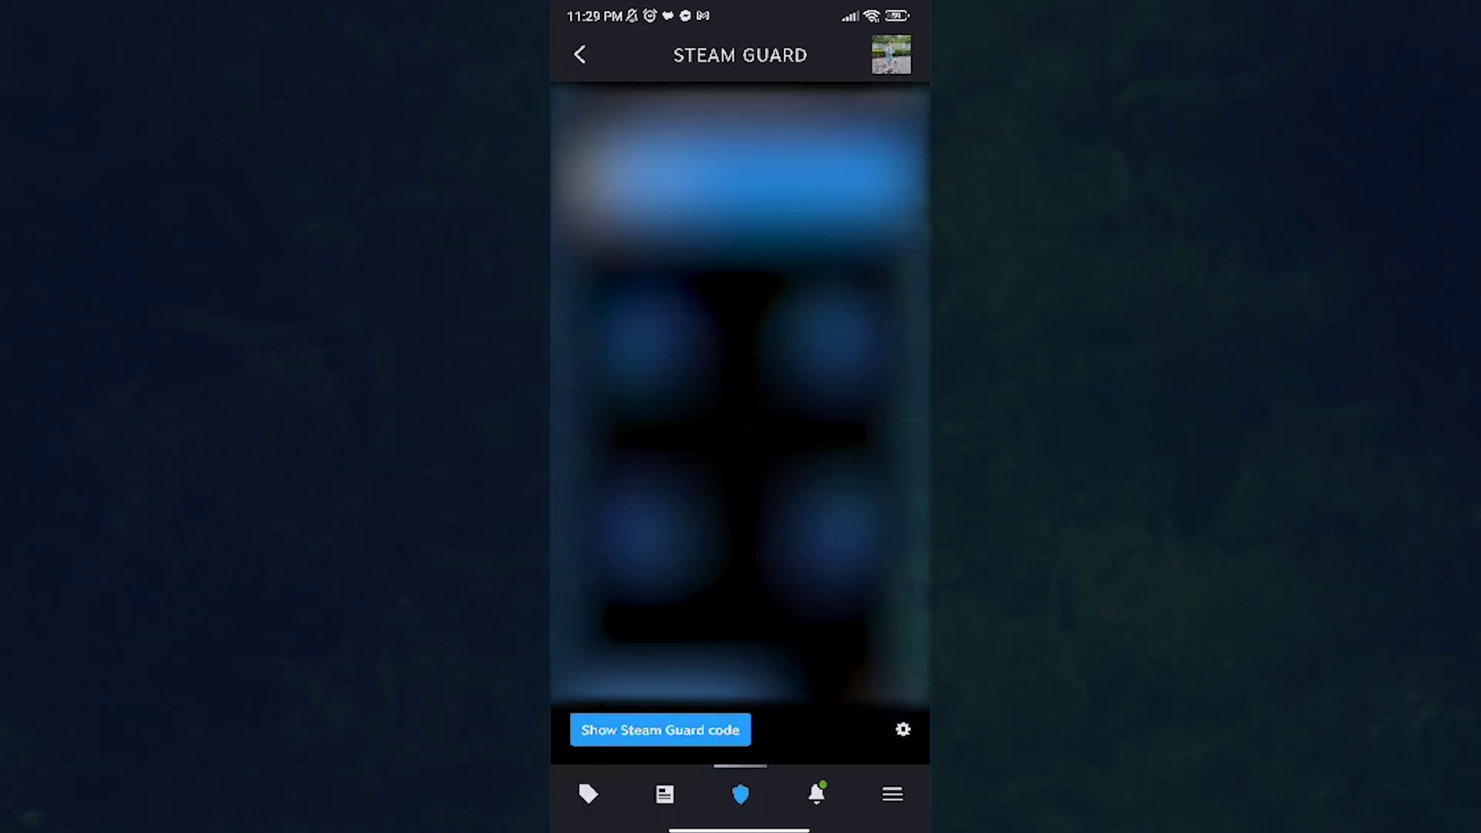